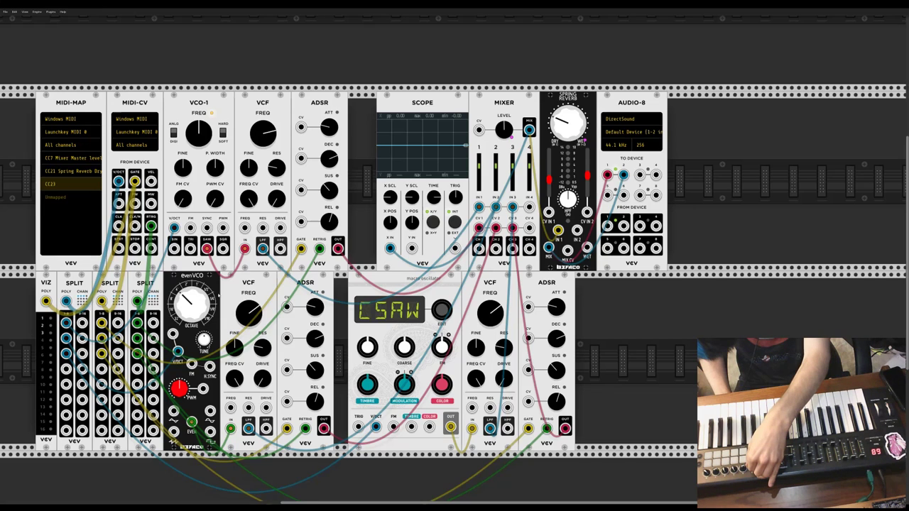
# Step: Assign controller CC23 to the EvenVCO Octave knob through an empty MIDI-MAP slot
pyautogui.click(197, 308)
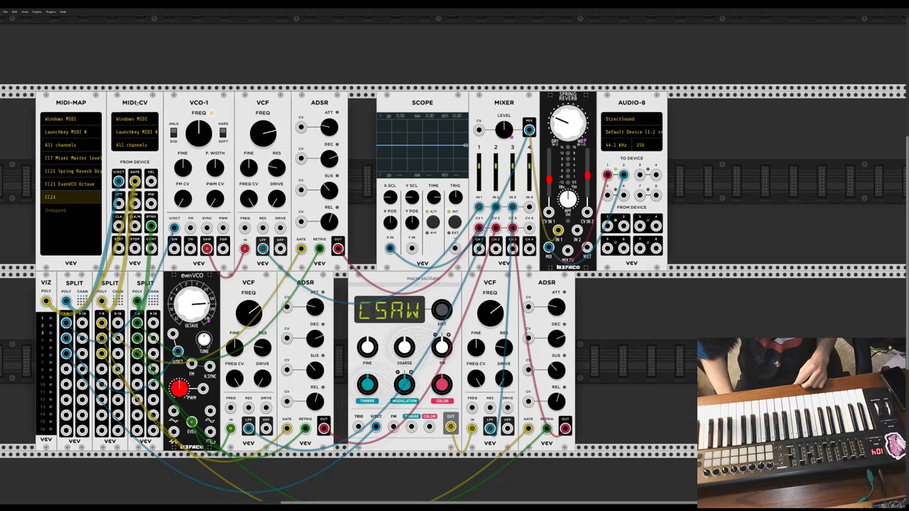
# Step: Choose a polyphony mode and a polyphonic channel count in MIDI-CV's context menu
pyautogui.rightClick(135, 103)
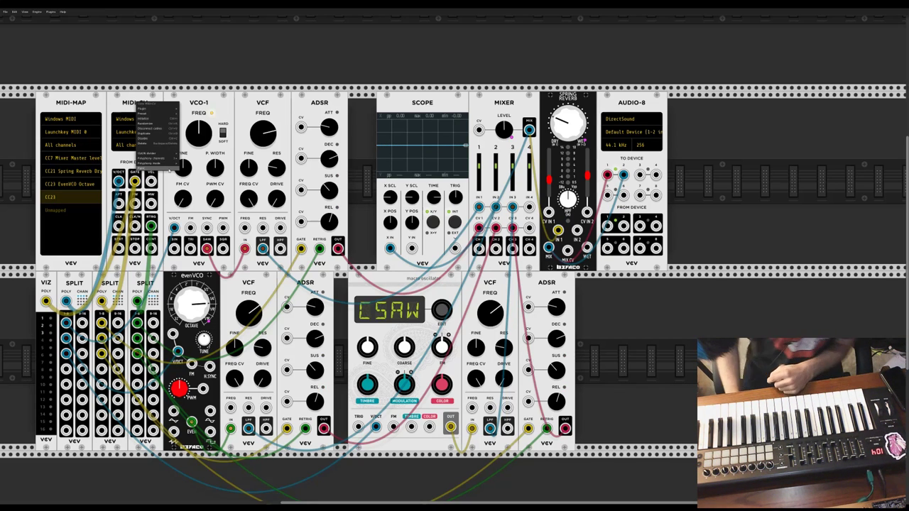
pyautogui.moveTo(168, 166)
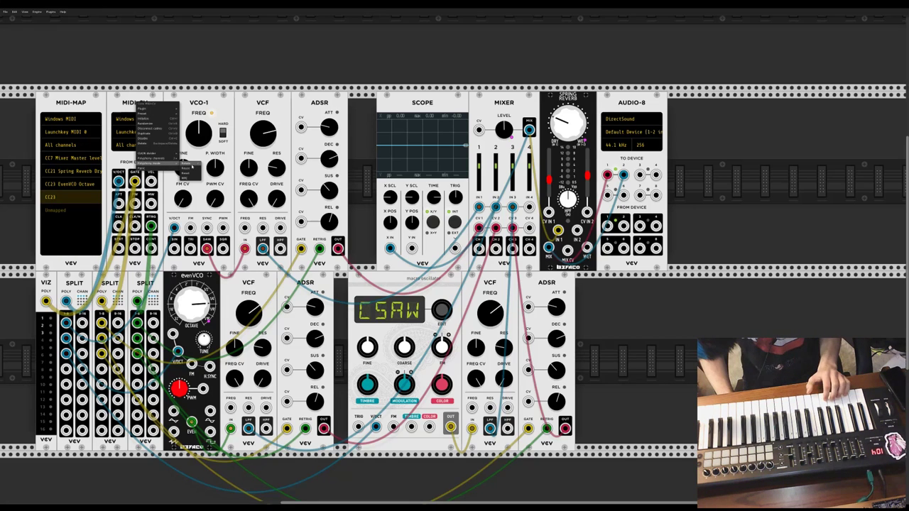
pyautogui.click(27, 322)
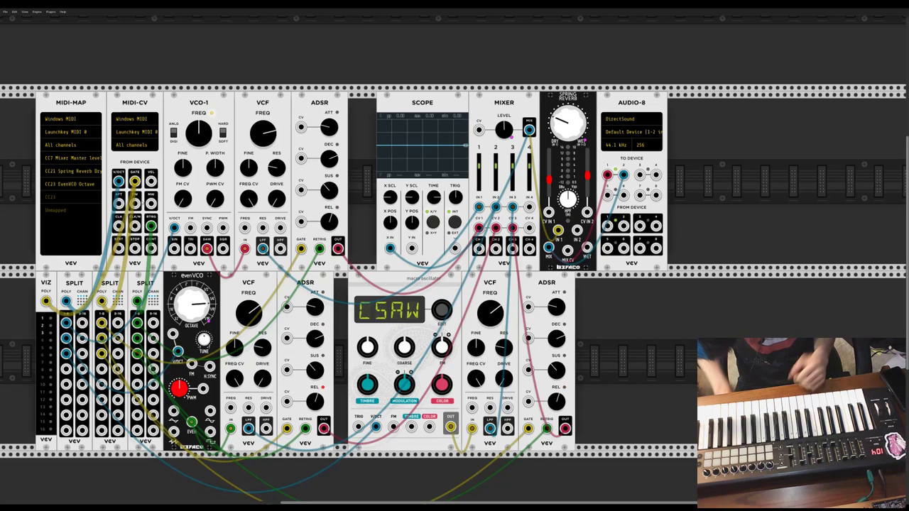
pyautogui.rightClick(136, 157)
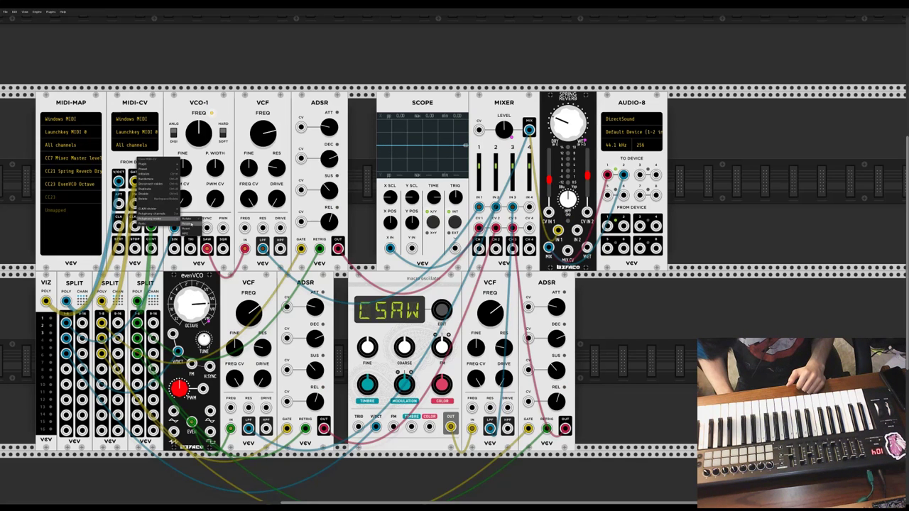
pyautogui.click(170, 221)
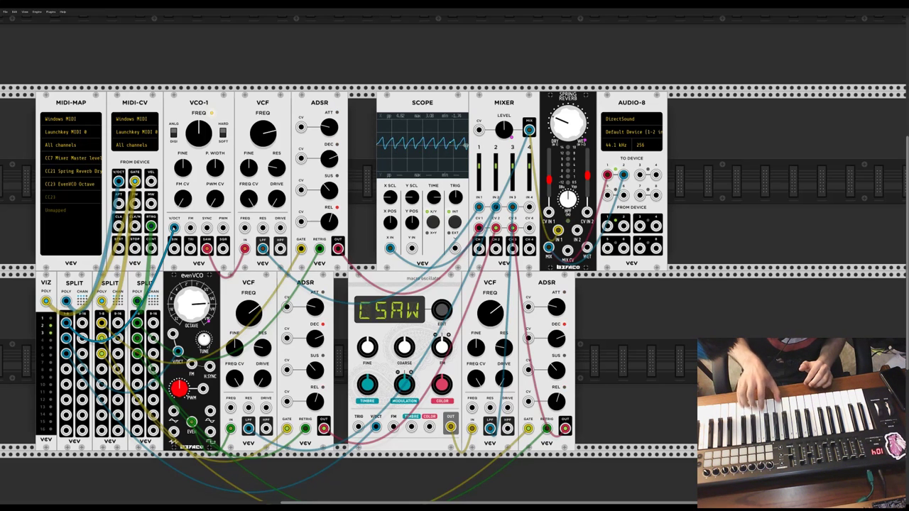
# Step: Try another MIDI-CV polyphony mode, then settle on Rotate
pyautogui.rightClick(142, 161)
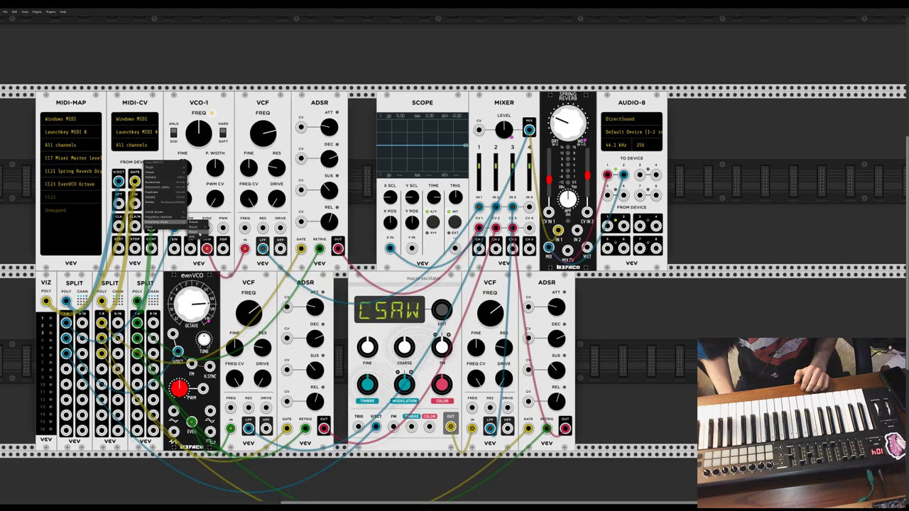
pyautogui.click(193, 230)
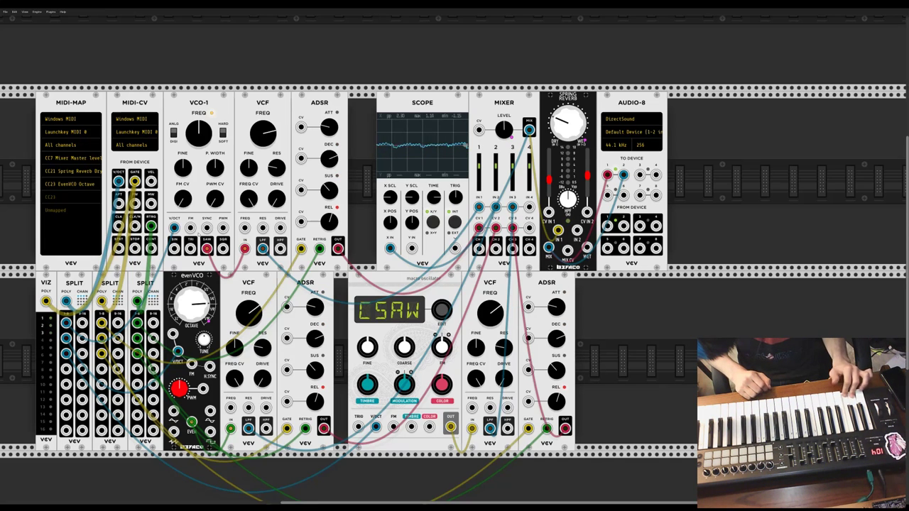
pyautogui.rightClick(118, 161)
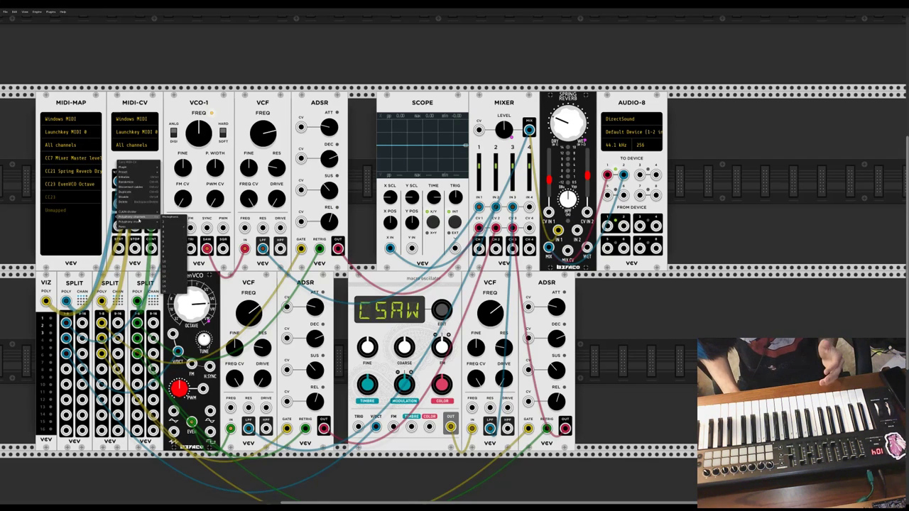
pyautogui.moveTo(138, 223)
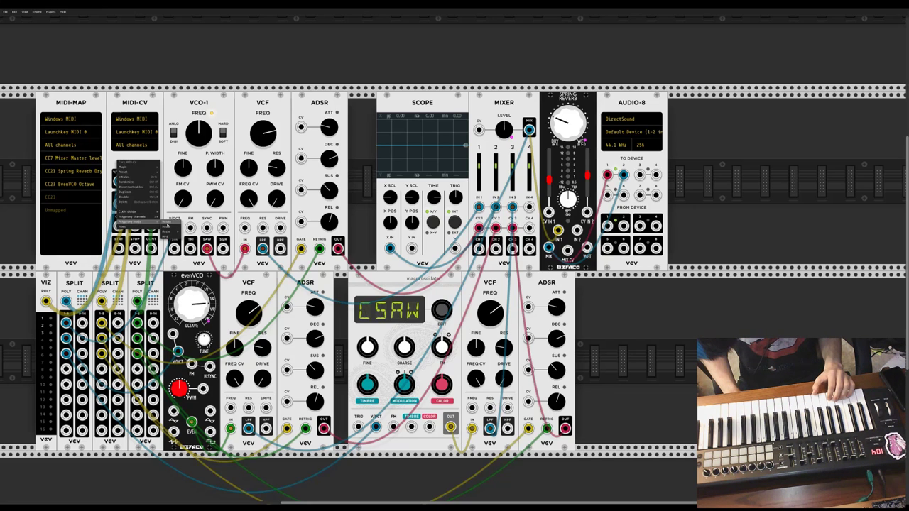
pyautogui.click(165, 226)
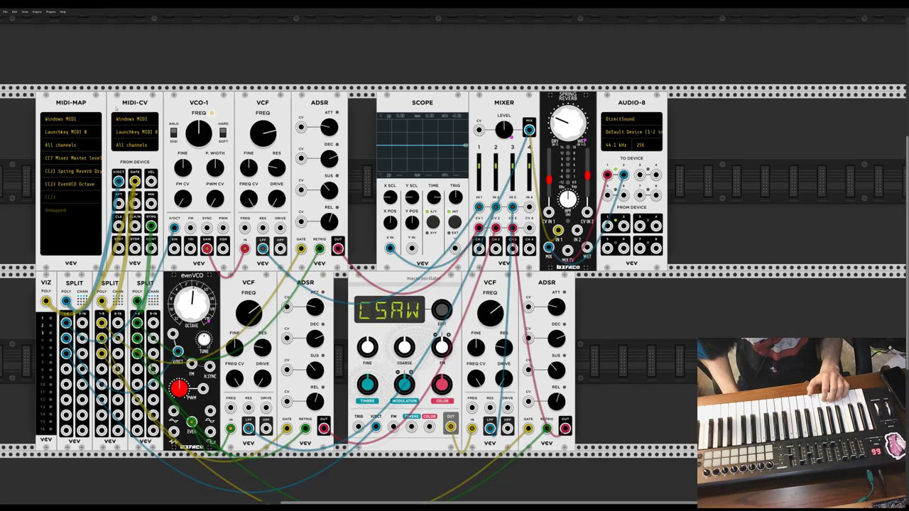
# Step: Look over MIDI-CV's options, including Clock divider, and close the menu unchanged
pyautogui.rightClick(116, 109)
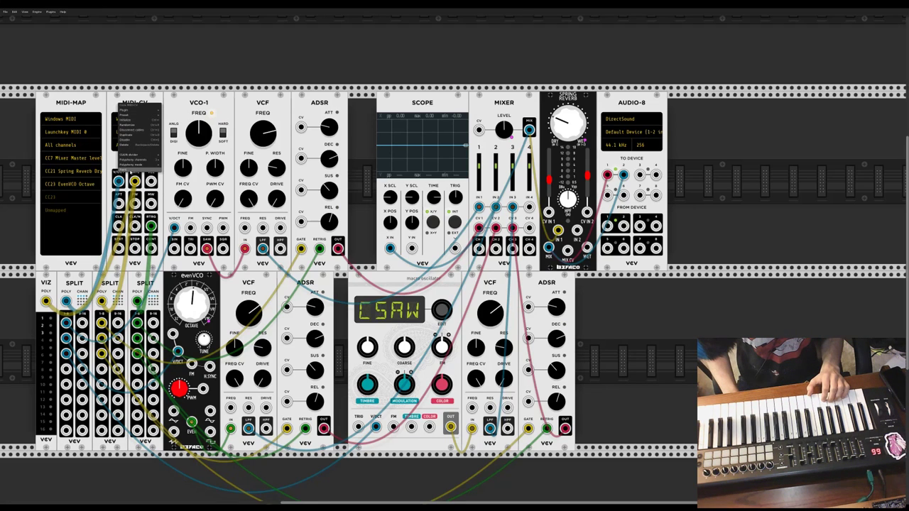
pyautogui.moveTo(141, 154)
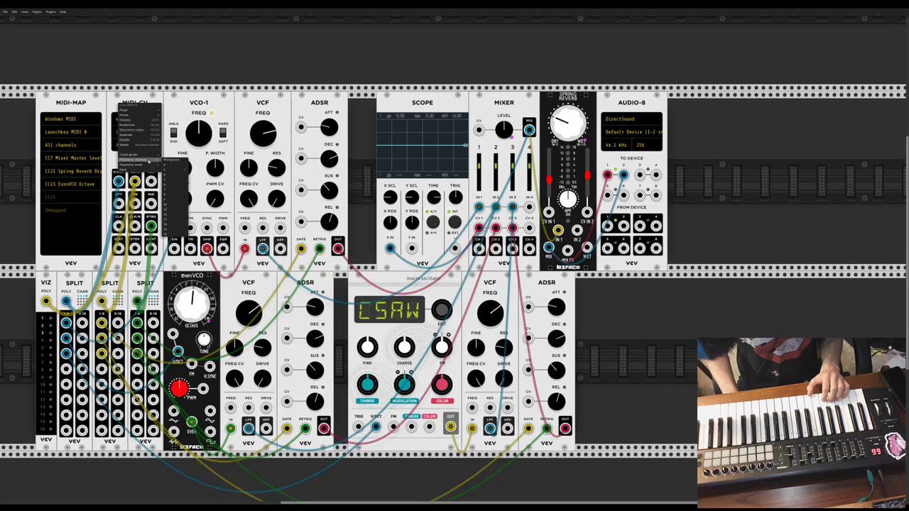
pyautogui.click(110, 167)
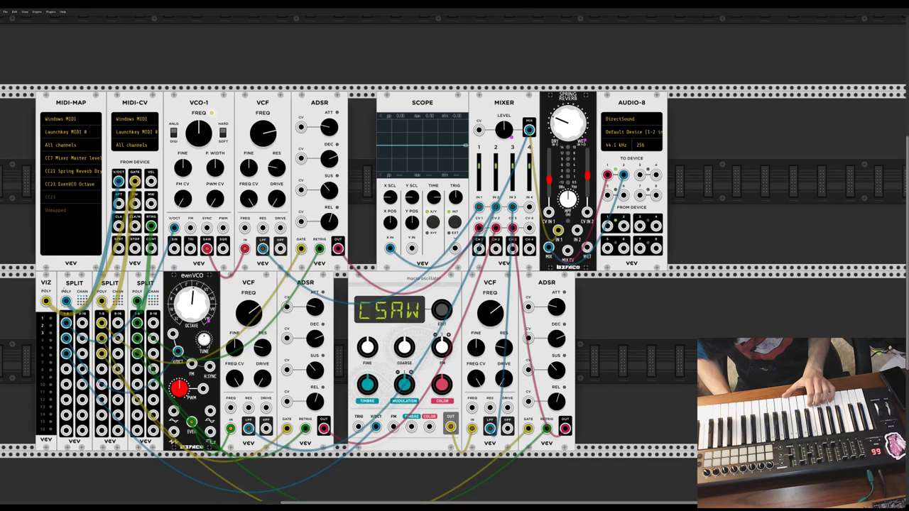
# Step: Add SUM from the Polyphonic category to the lower row's left end beside VIZ
pyautogui.rightClick(120, 473)
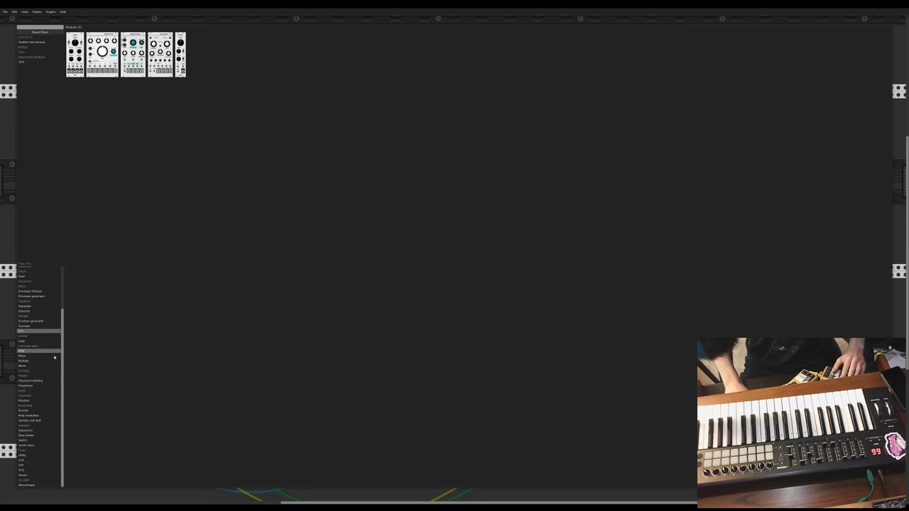
pyautogui.click(29, 386)
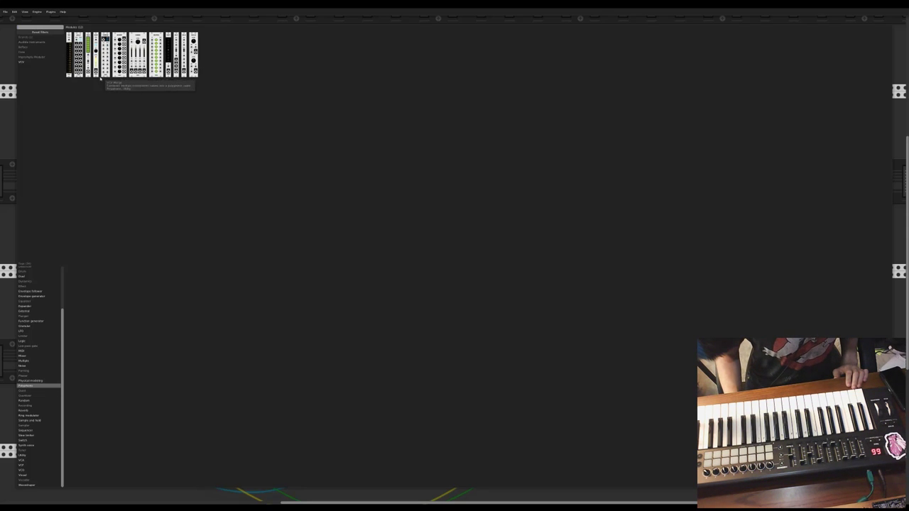
pyautogui.click(105, 53)
pyautogui.moveTo(195, 472); pyautogui.dragTo(134, 181)
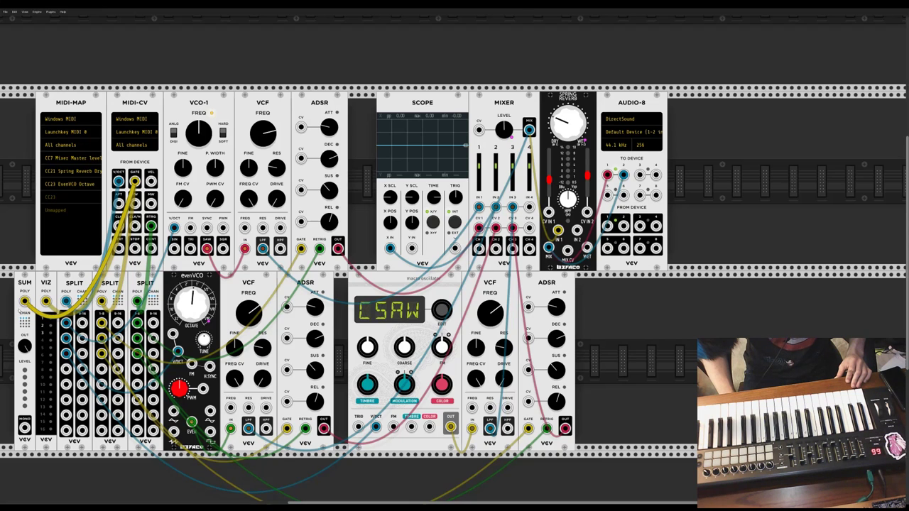
# Step: Run a cable from SUM's MONO output and add a MERGE module after the lower ADSR
pyautogui.moveTo(25, 427)
pyautogui.mouseDown()
pyautogui.moveTo(32, 444)
pyautogui.moveTo(156, 497)
pyautogui.moveTo(284, 468)
pyautogui.moveTo(280, 458)
pyautogui.moveTo(227, 469)
pyautogui.moveTo(183, 447)
pyautogui.moveTo(25, 427)
pyautogui.mouseUp()
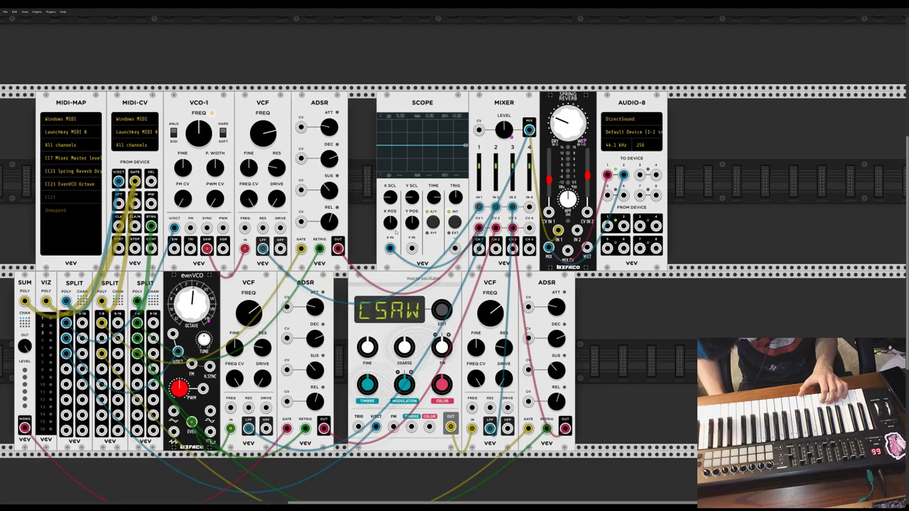
pyautogui.hotkey('ctrl', 'z')
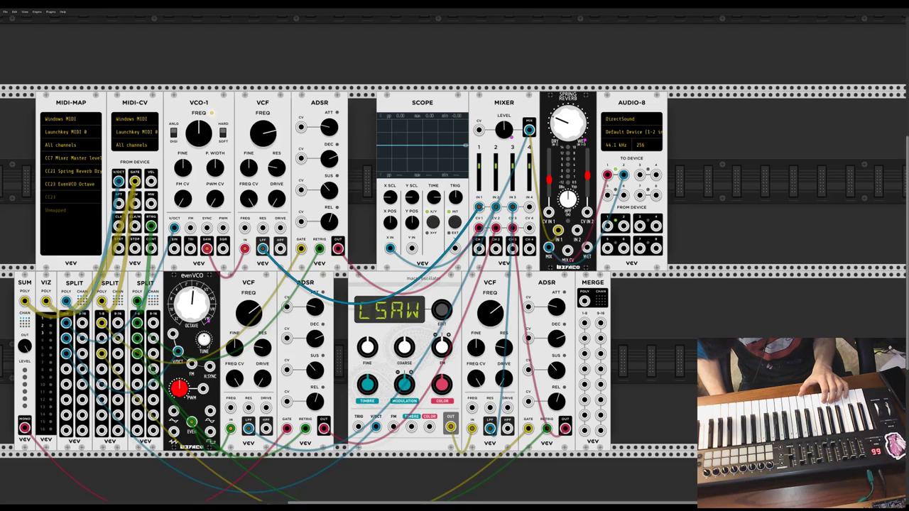
# Step: Wire upper VCF to mixer channel 3 and mixer outputs to MERGE inputs 2–3, then duplicate VIZ beside MERGE
pyautogui.moveTo(338, 248); pyautogui.dragTo(626, 314)
pyautogui.moveTo(495, 248); pyautogui.dragTo(585, 353)
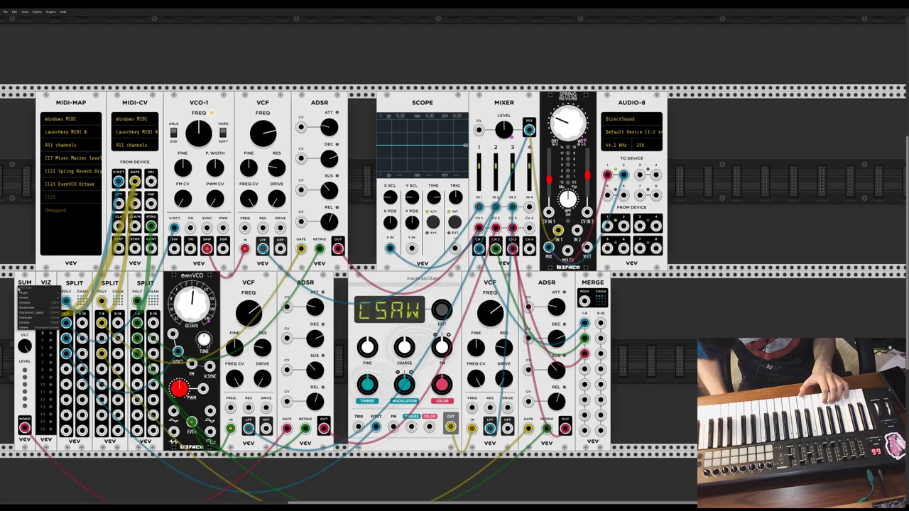
pyautogui.rightClick(41, 286)
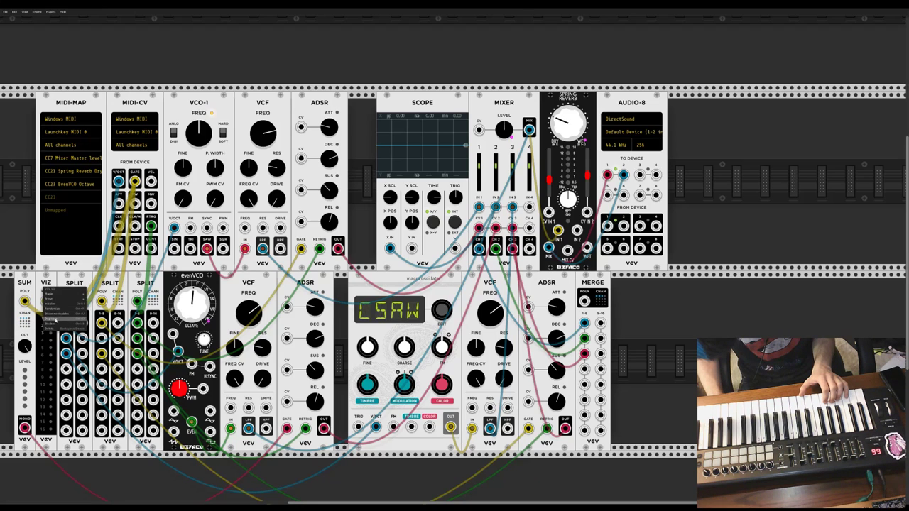
pyautogui.click(64, 319)
pyautogui.moveTo(8, 284); pyautogui.dragTo(623, 284)
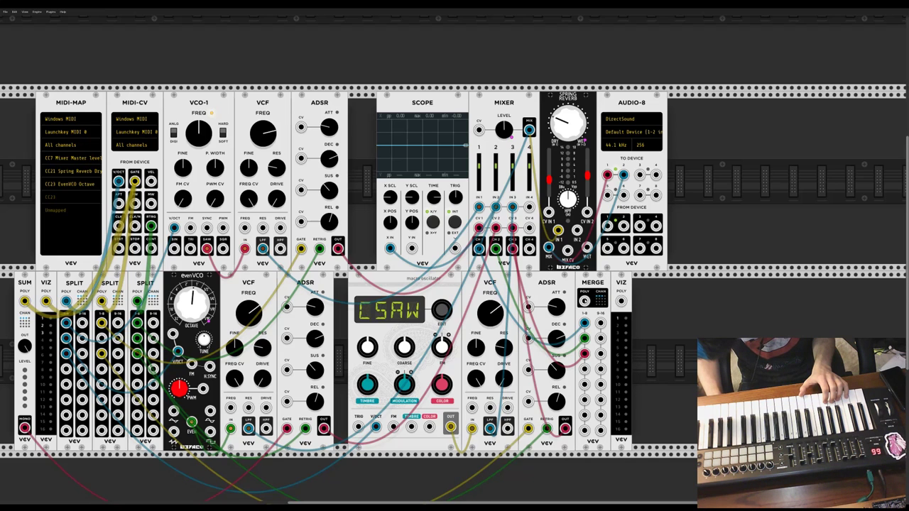
# Step: Cable MERGE's POLY output into the second VIZ's POLY input
pyautogui.moveTo(584, 301); pyautogui.dragTo(621, 301)
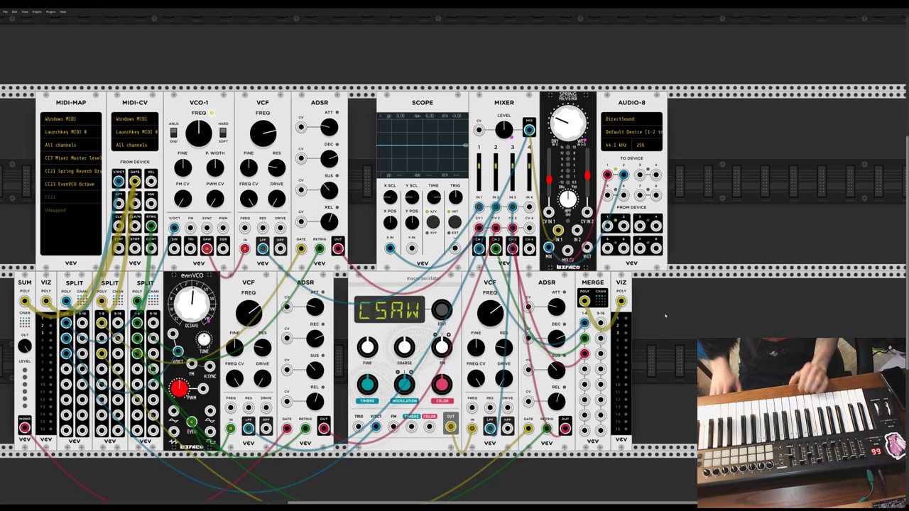
# Step: Unplug the second VIZ and move it to the top row's far right
pyautogui.moveTo(621, 283); pyautogui.dragTo(660, 333)
pyautogui.moveTo(671, 284); pyautogui.dragTo(714, 284)
pyautogui.moveTo(716, 333); pyautogui.dragTo(759, 151)
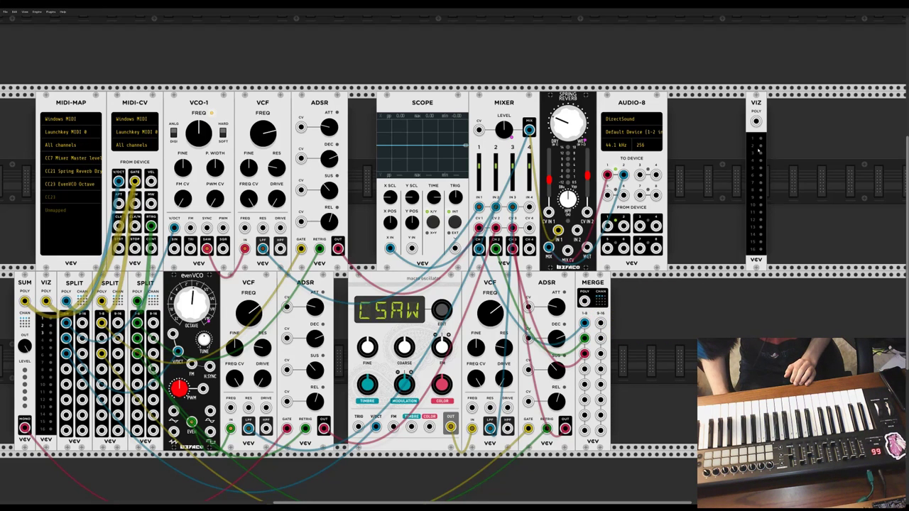
# Step: Duplicate SPLIT, place the copy right of MERGE, and feed it MERGE's polyphonic output
pyautogui.rightClick(74, 287)
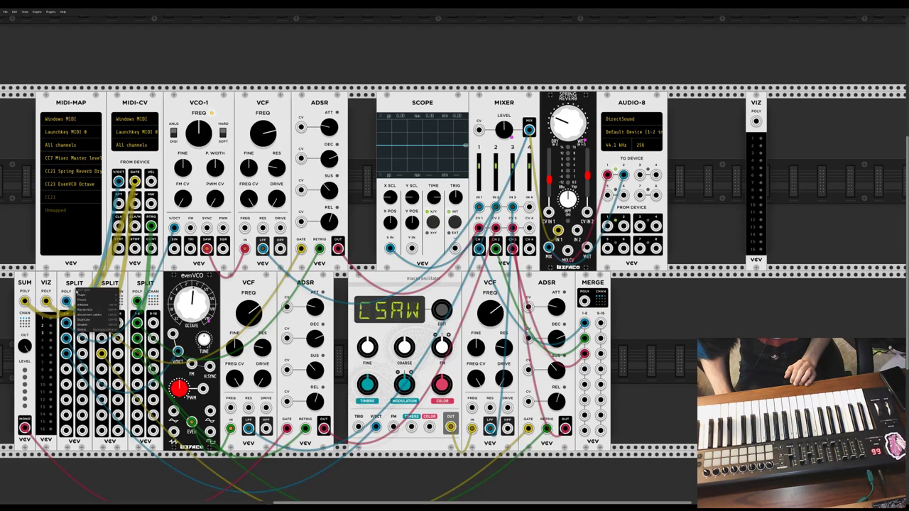
pyautogui.click(96, 319)
pyautogui.moveTo(7, 282); pyautogui.dragTo(628, 282)
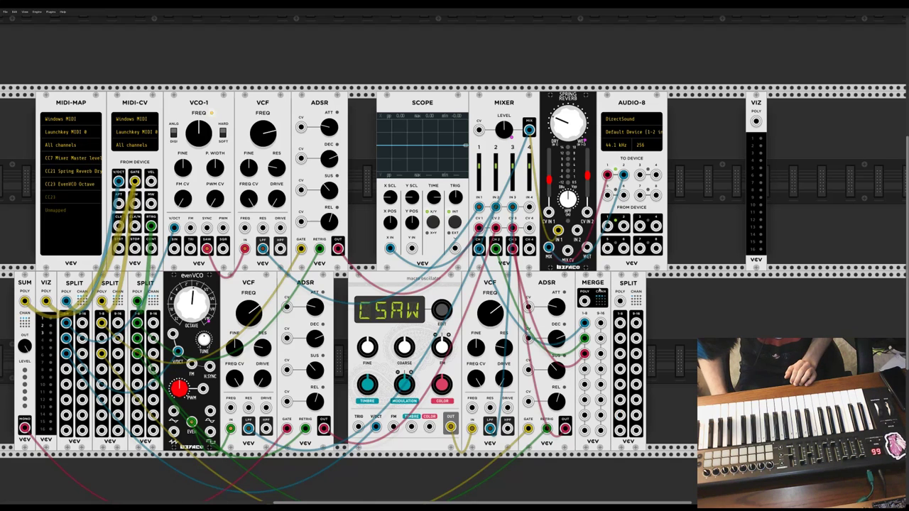
pyautogui.moveTo(583, 301); pyautogui.dragTo(696, 308)
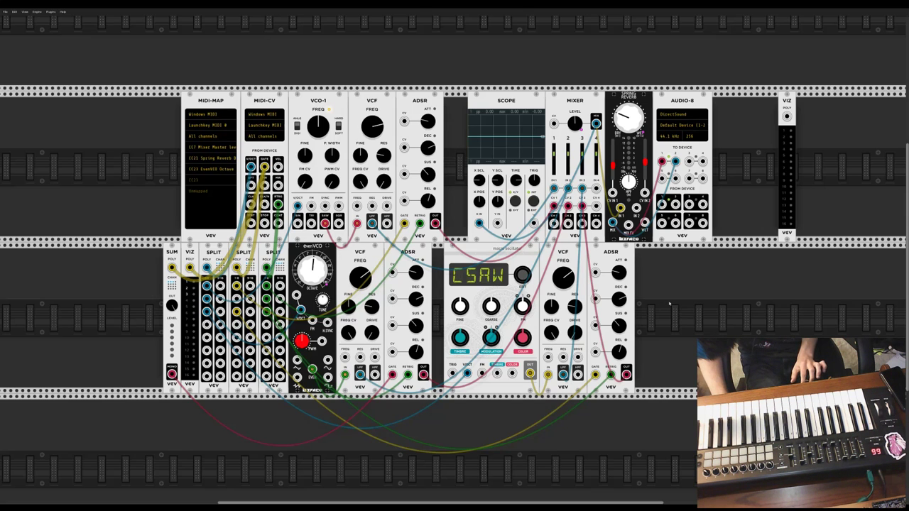
pyautogui.scroll(-5, 668, 304)
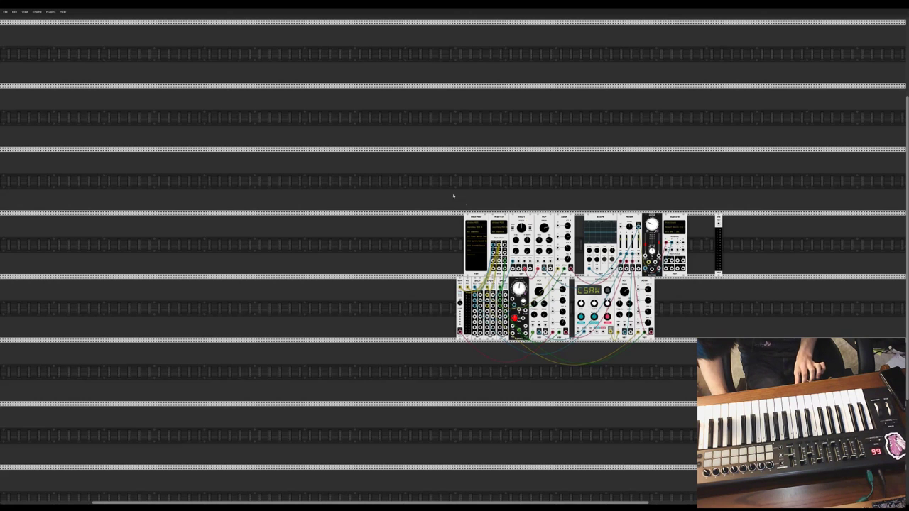
pyautogui.scroll(-10, 401, 220)
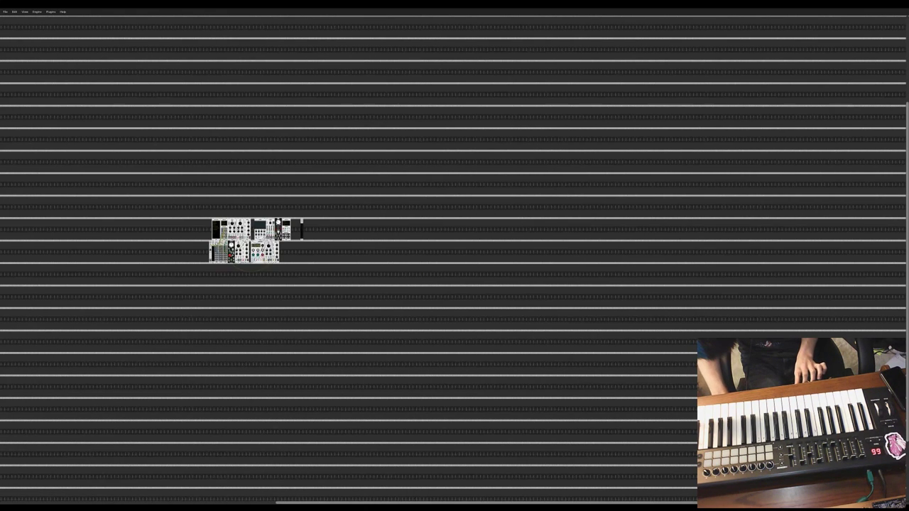
pyautogui.scroll(-3, 455, 259)
pyautogui.scroll(7, 454, 258)
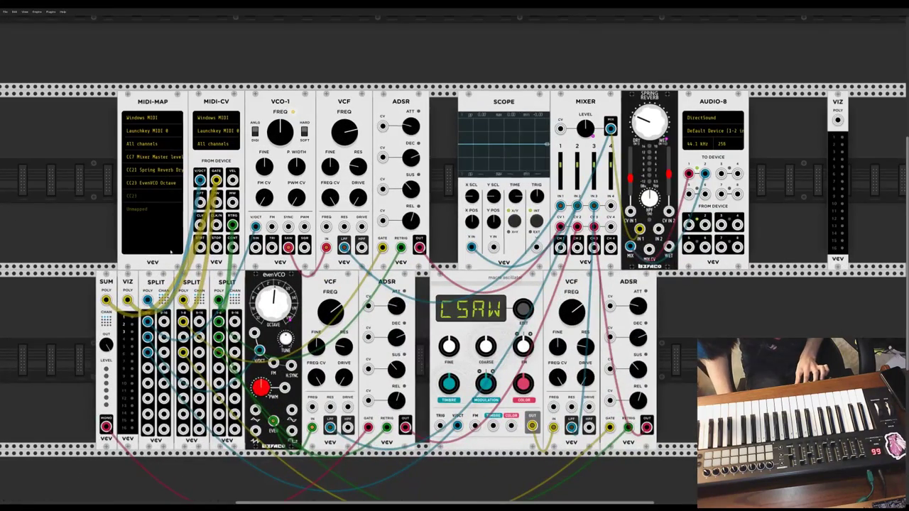
# Step: Show the Engine menu's Sample rate submenu
pyautogui.click(36, 12)
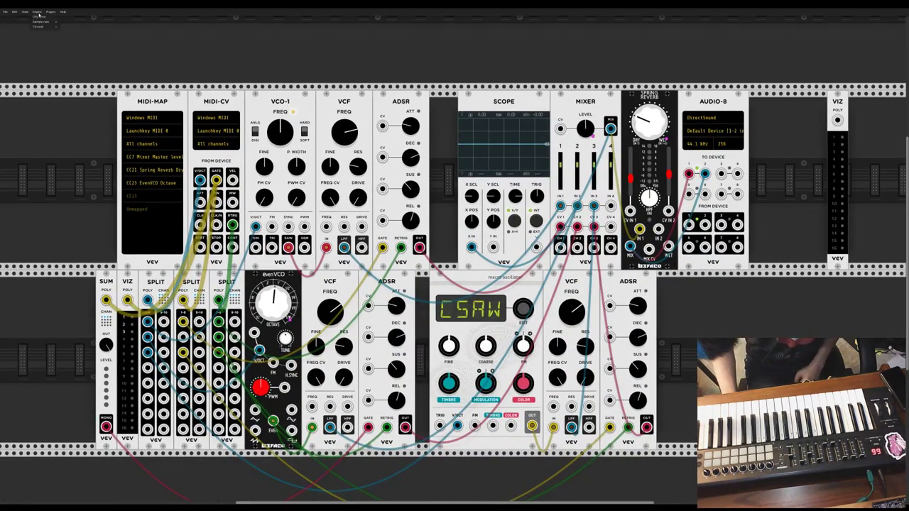
pyautogui.moveTo(40, 25)
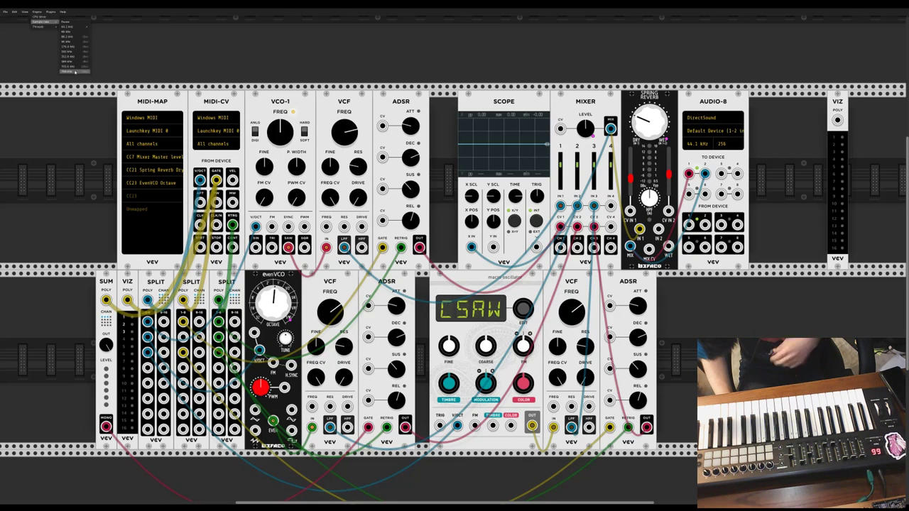
pyautogui.click(24, 12)
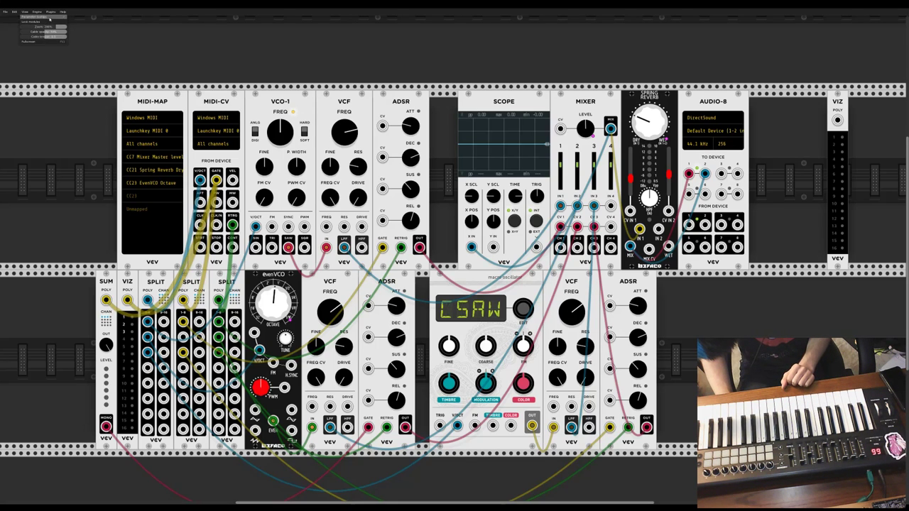
pyautogui.click(215, 35)
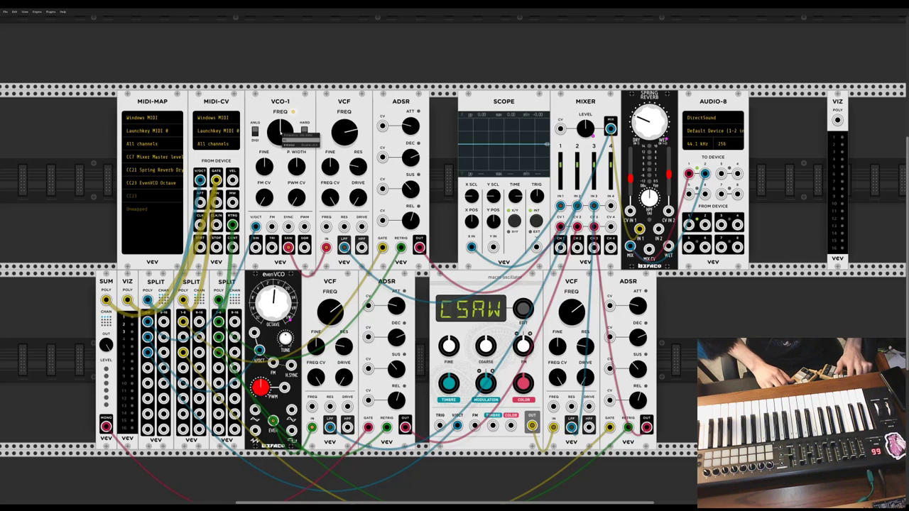
# Step: Turn VCO-1's FREQ knob up slightly
pyautogui.moveTo(296, 137); pyautogui.dragTo(304, 147)
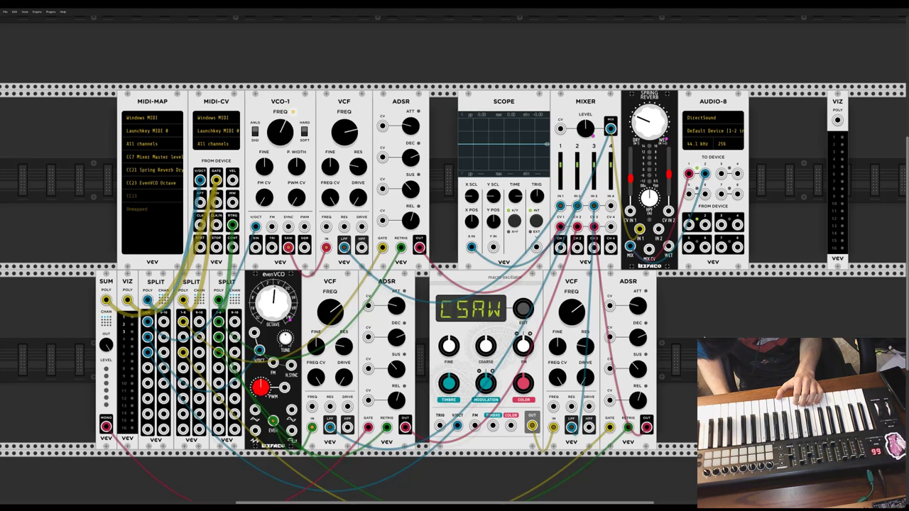
# Step: Open the Module Browser from the empty rack, dismiss it with Escape, then reopen it with Enter
pyautogui.scroll(-1, 501, 334)
pyautogui.scroll(2, 501, 334)
pyautogui.rightClick(501, 335)
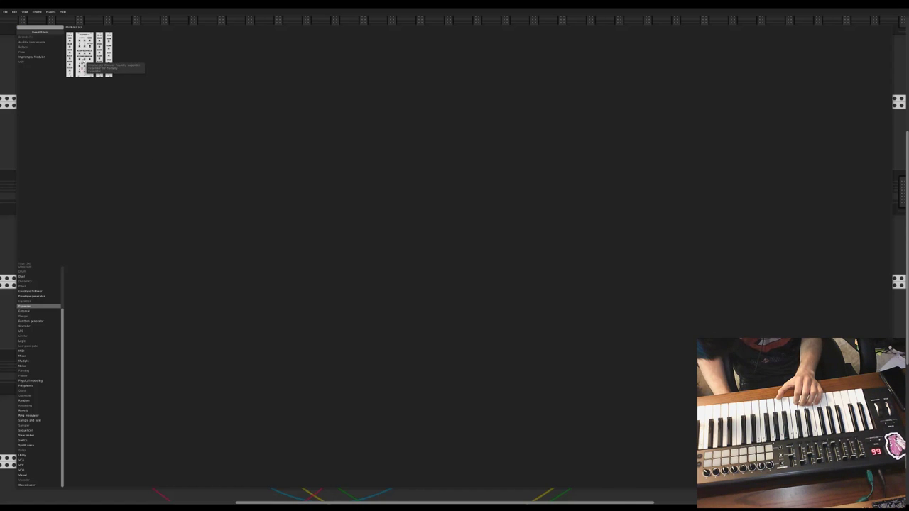
pyautogui.press('Escape')
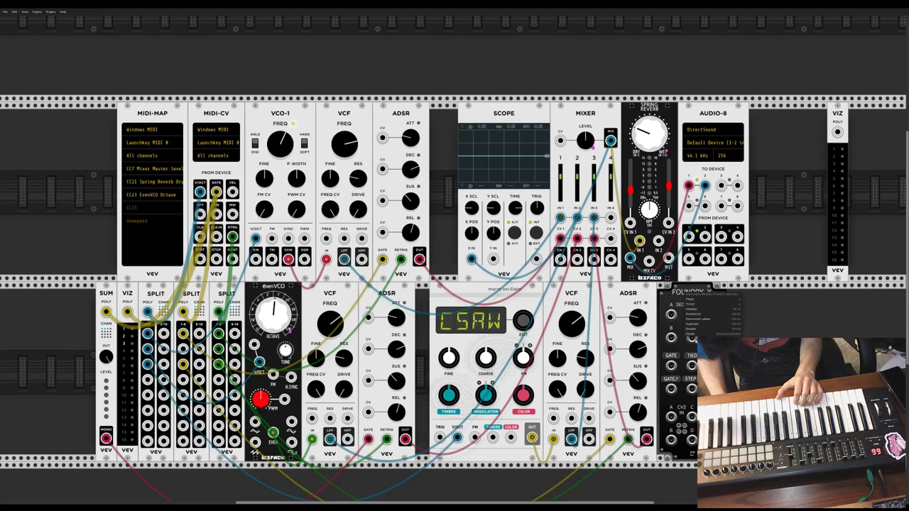
pyautogui.press('Return')
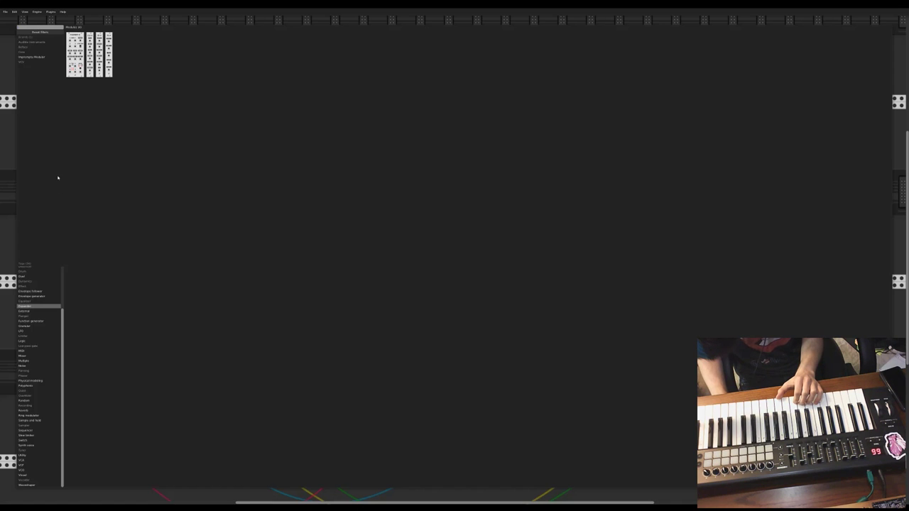
# Step: Dismiss the Module Browser by clicking outside it, adding no module
pyautogui.click(11, 201)
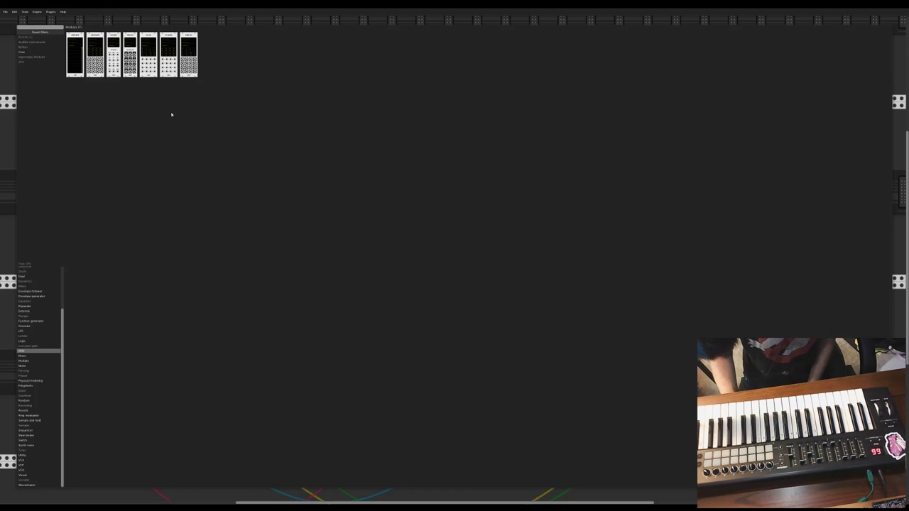
# Step: Add a CV-MIDI module after the second ADSR at the end of the lower row
pyautogui.rightClick(95, 224)
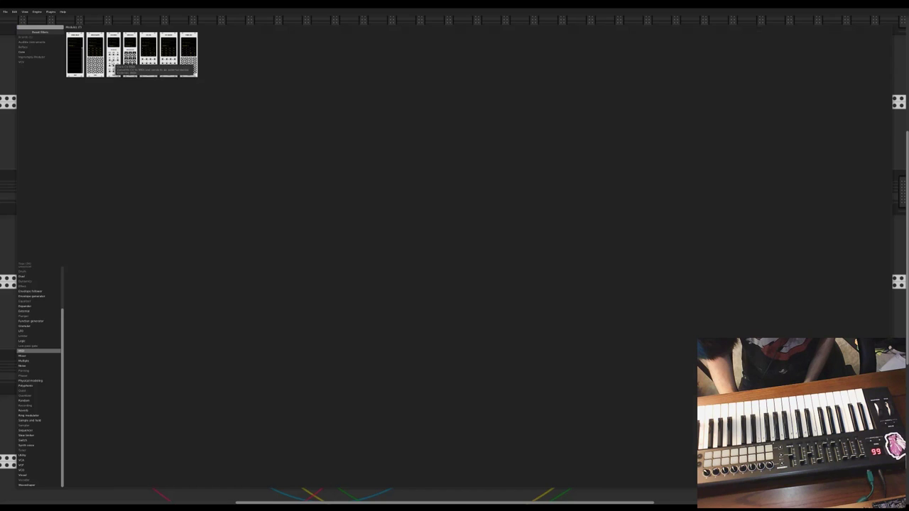
pyautogui.click(115, 66)
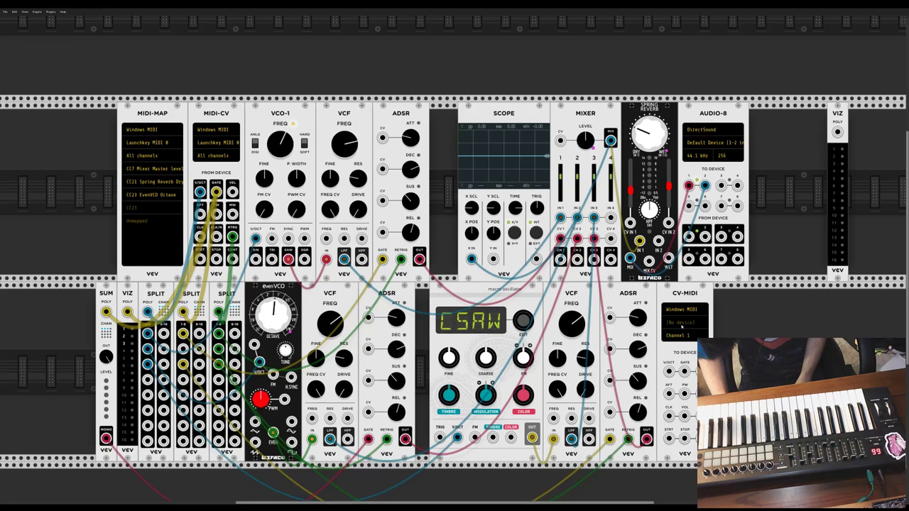
# Step: Show the list of MIDI output devices available to CV-MIDI
pyautogui.click(683, 323)
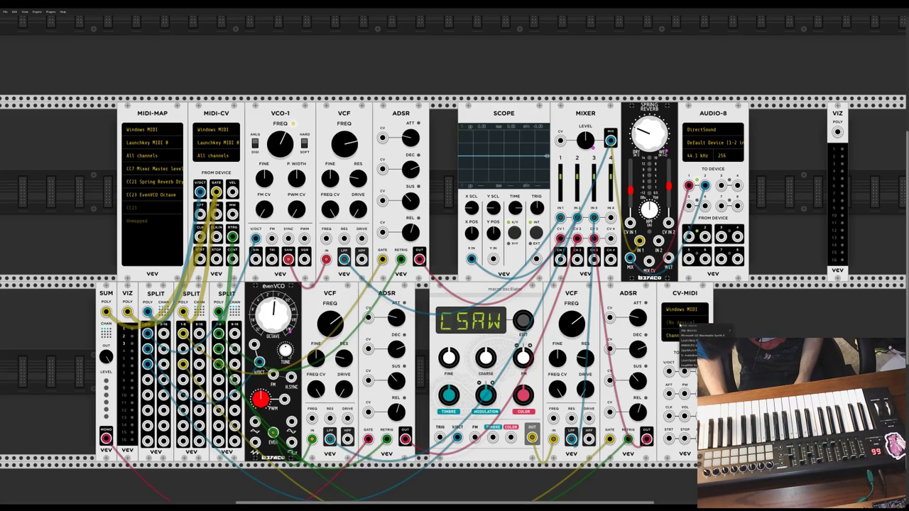